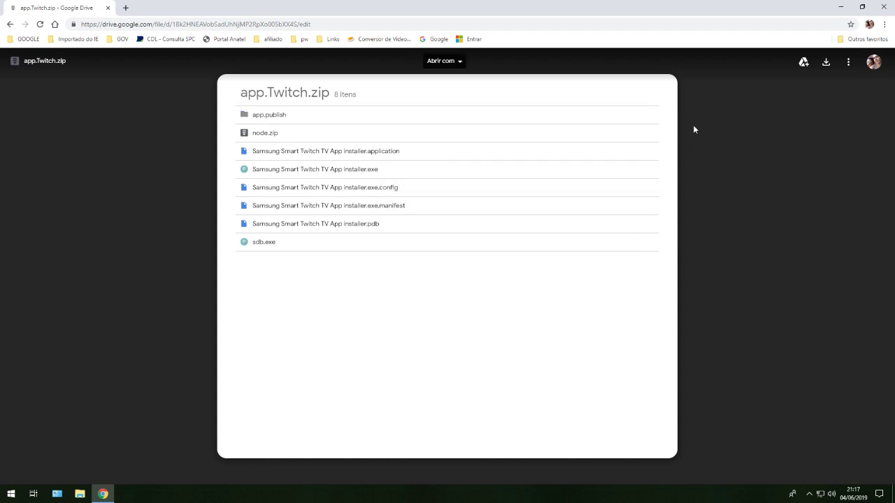
# Download app.Twitch.zip from Google Drive to the Área de Trabalho folder and close the browser
pyautogui.click(825, 61)
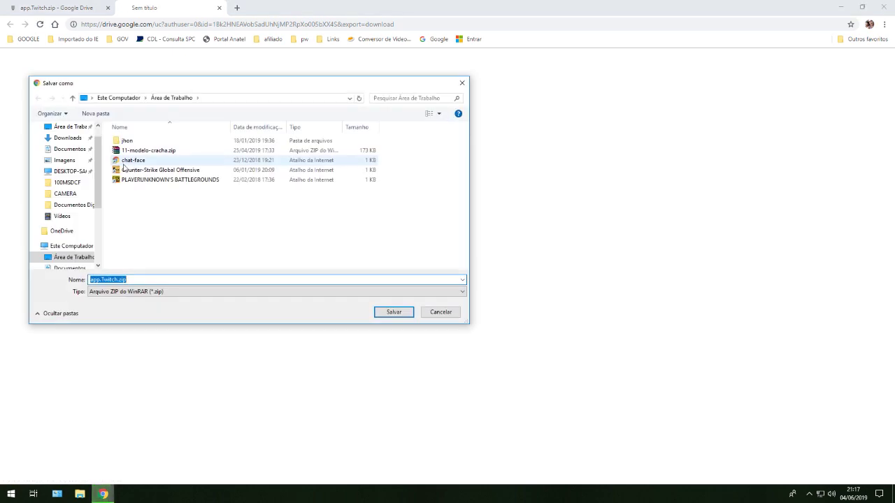
pyautogui.click(64, 127)
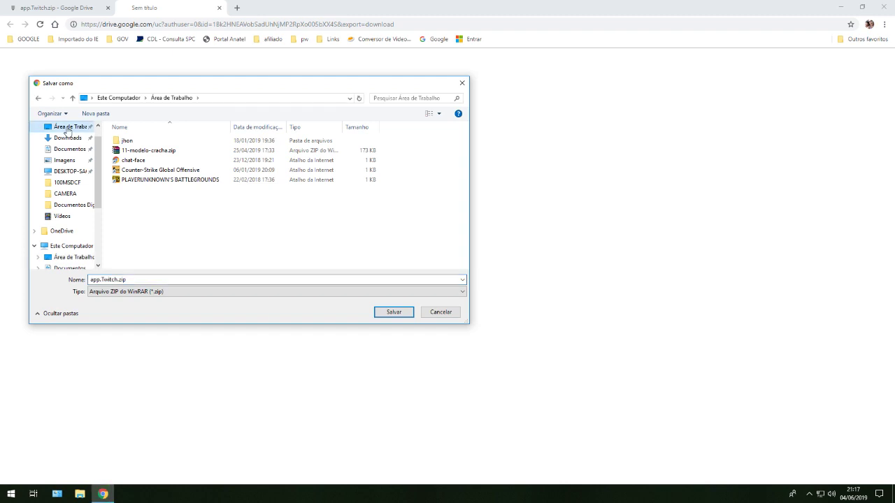
pyautogui.click(393, 312)
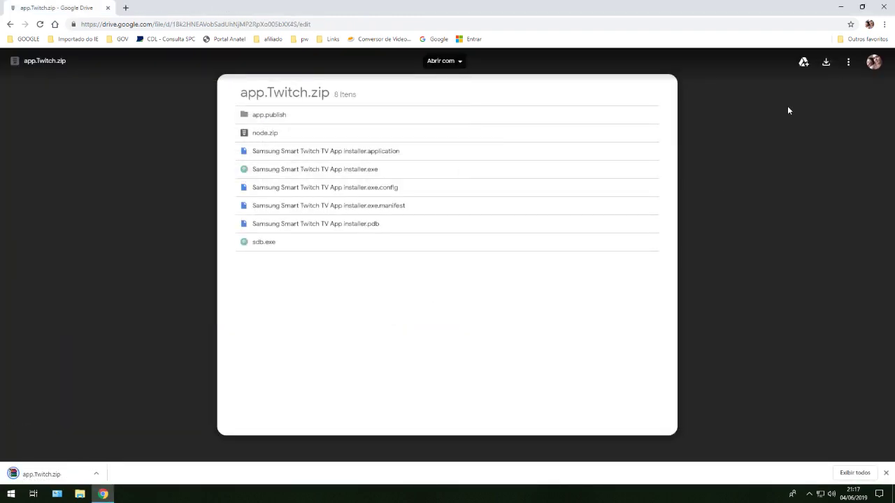
pyautogui.click(884, 7)
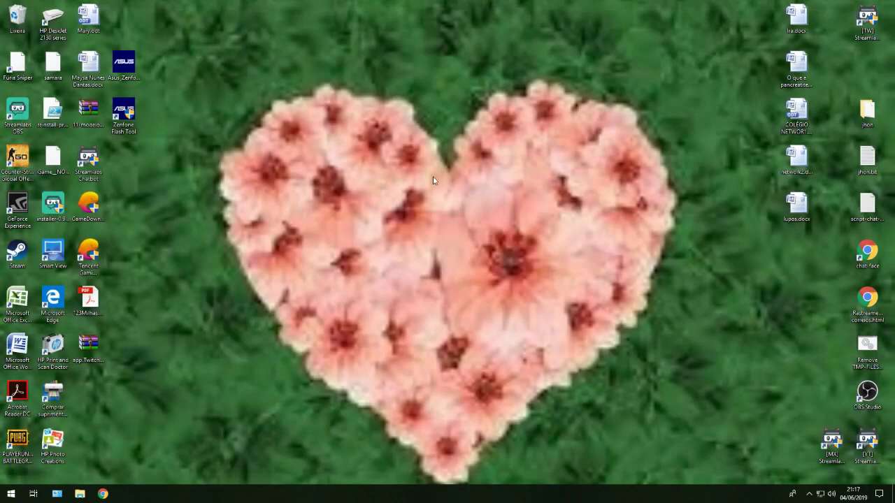
# Extract app.Twitch.zip on the desktop and select Samsung Smart Twitch TV App installer.exe in the extracted folder
pyautogui.click(91, 350)
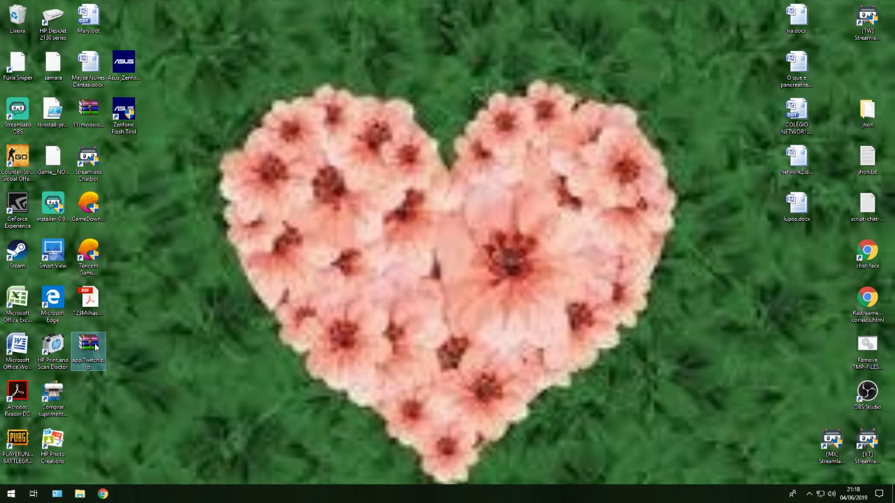
pyautogui.rightClick(95, 347)
pyautogui.click(155, 205)
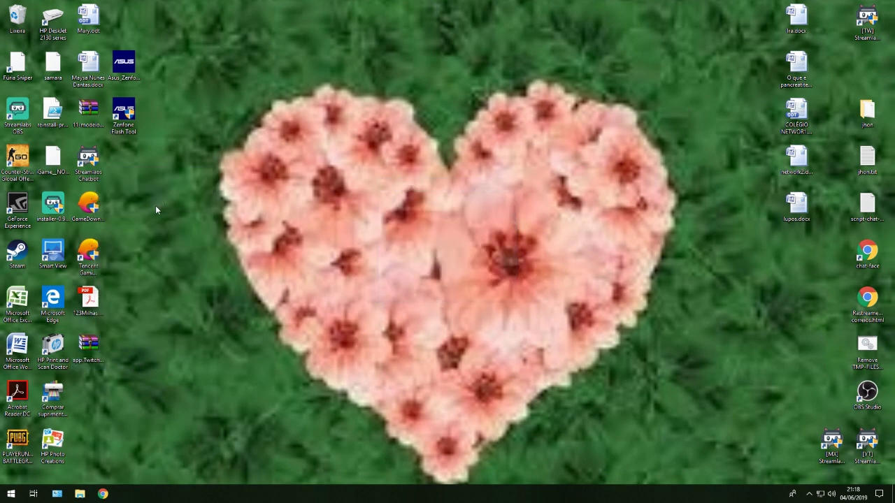
pyautogui.moveTo(88, 393); pyautogui.dragTo(339, 257)
pyautogui.doubleClick(339, 255)
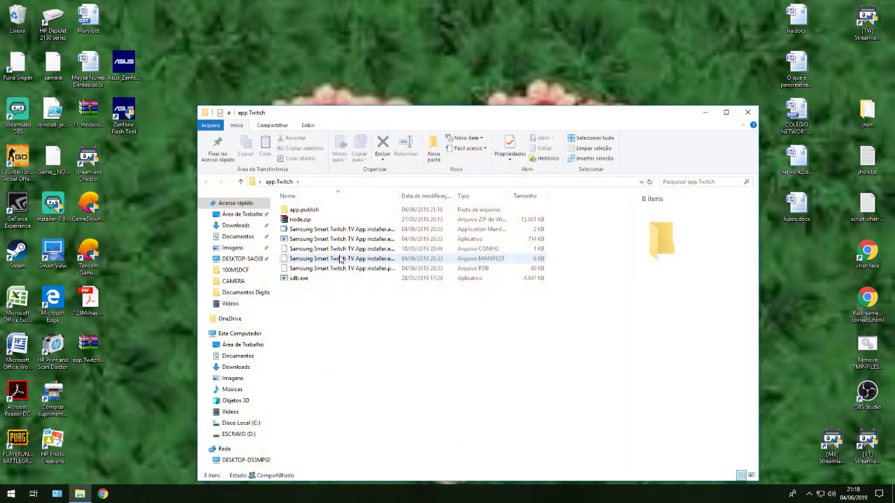
pyautogui.click(303, 241)
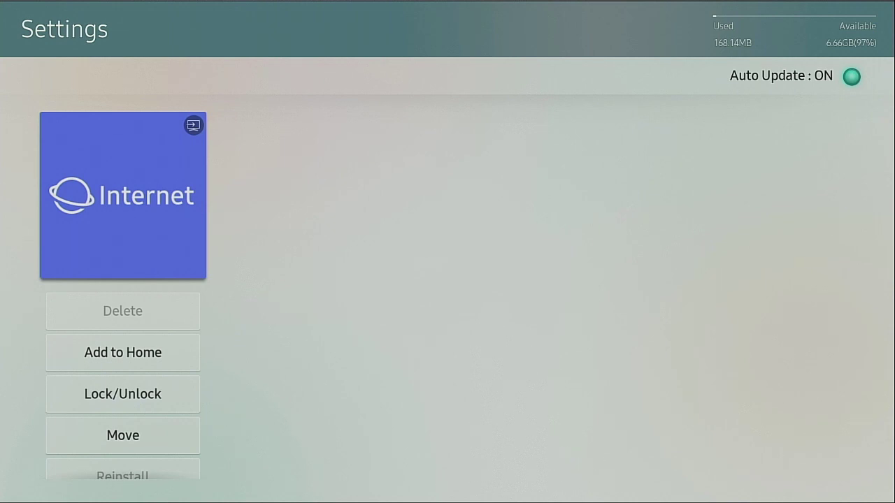
# Open the TV's developer mode settings with the code 12345 and choose On for developer mode
pyautogui.press('1')
pyautogui.press('2')
pyautogui.press('3')
pyautogui.press('4')
pyautogui.press('5')
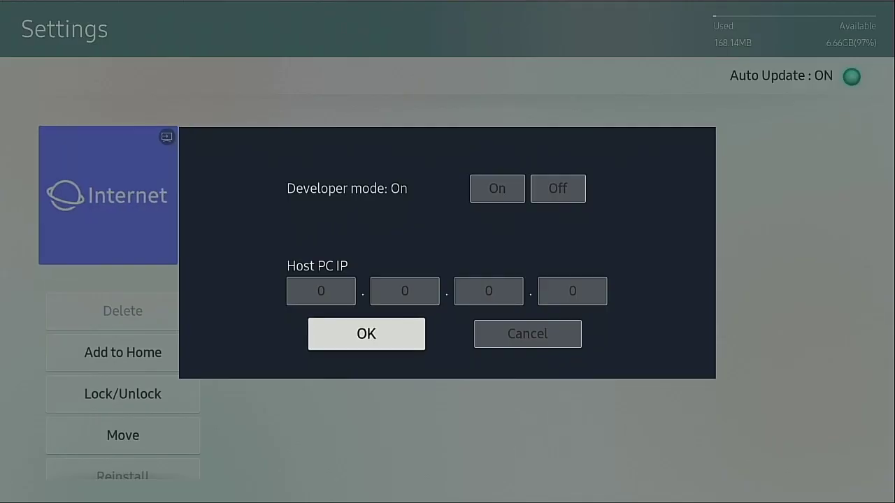
pyautogui.press('Up')
pyautogui.press('Up')
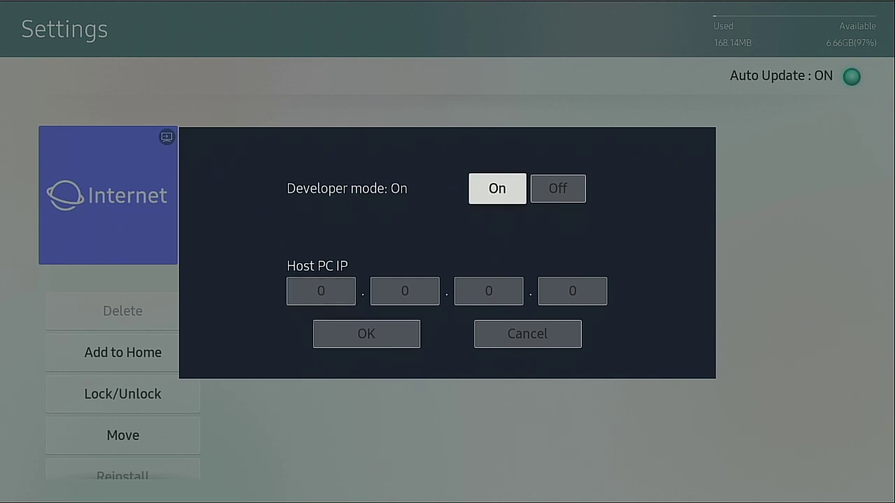
# Set the Host PC IP to 192.168.1.16, confirm the developer settings and leave the TV's settings screen
pyautogui.press('Down')
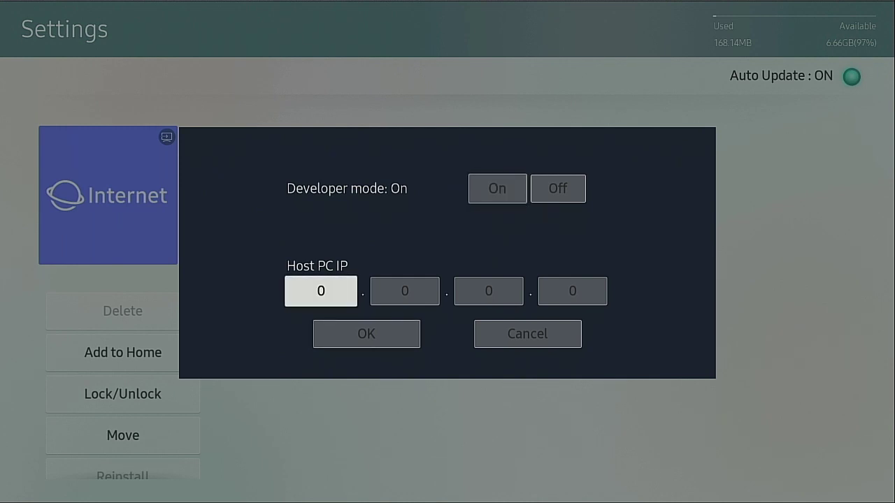
pyautogui.write('192')
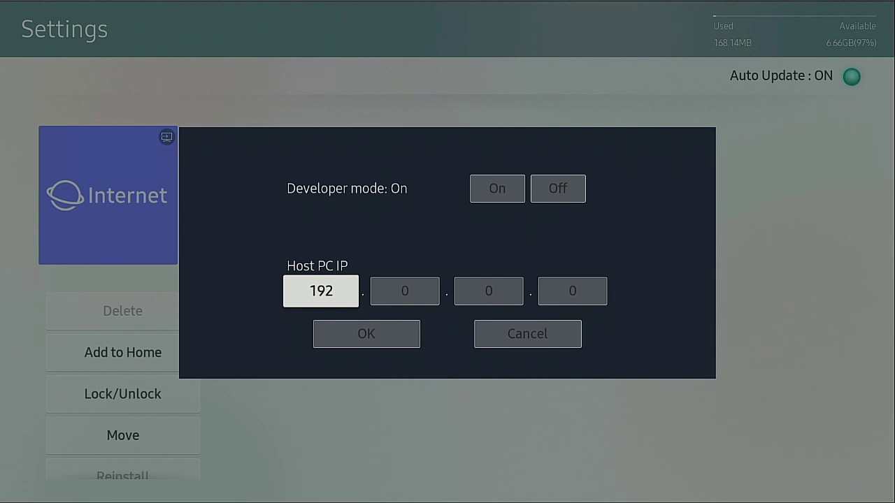
pyautogui.press('Right')
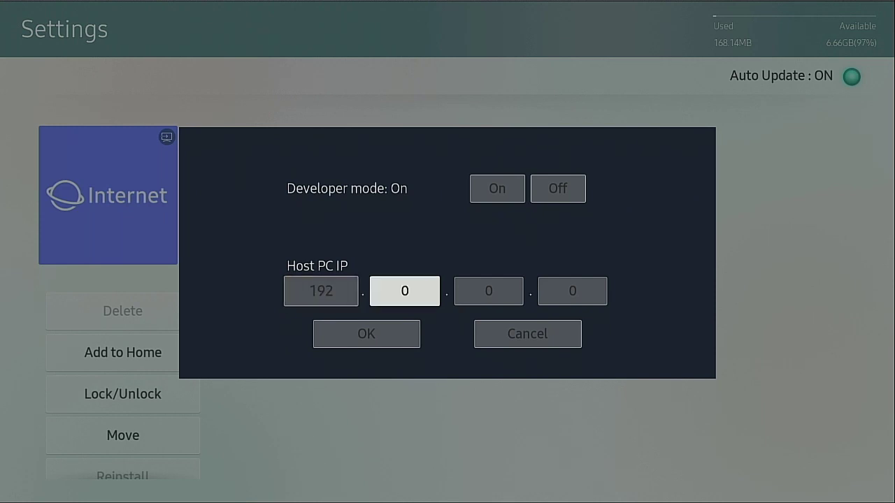
pyautogui.write('168')
pyautogui.press('Right')
pyautogui.write('1')
pyautogui.press('Right')
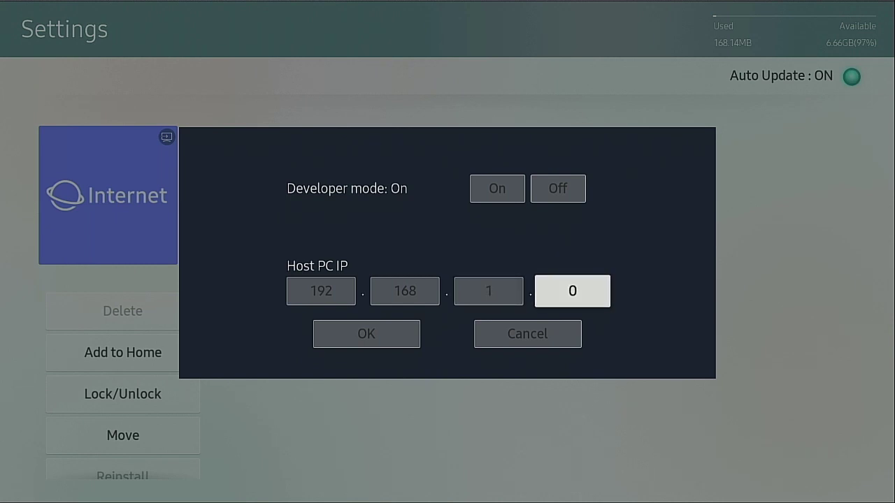
pyautogui.write('16')
pyautogui.press('Down')
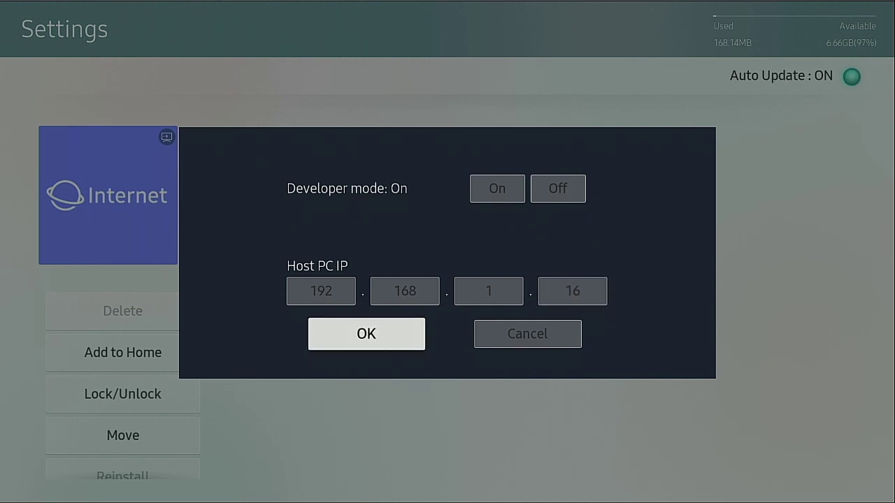
pyautogui.press('Return')
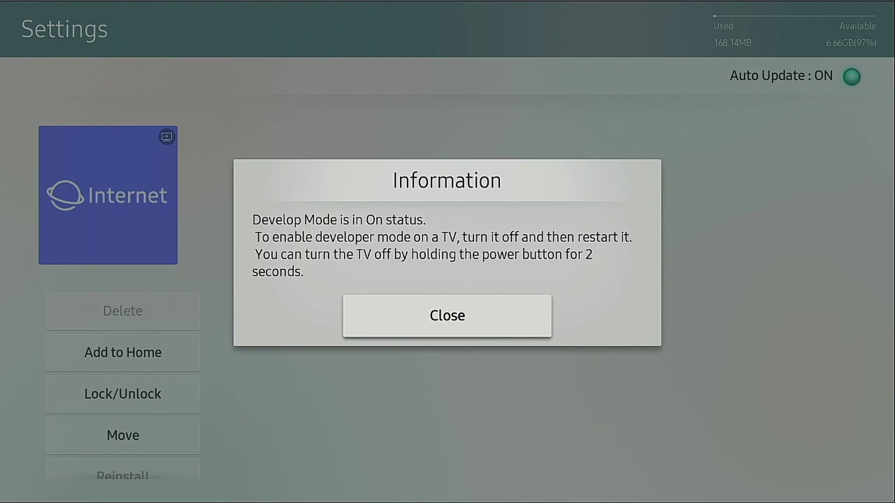
pyautogui.press('Return')
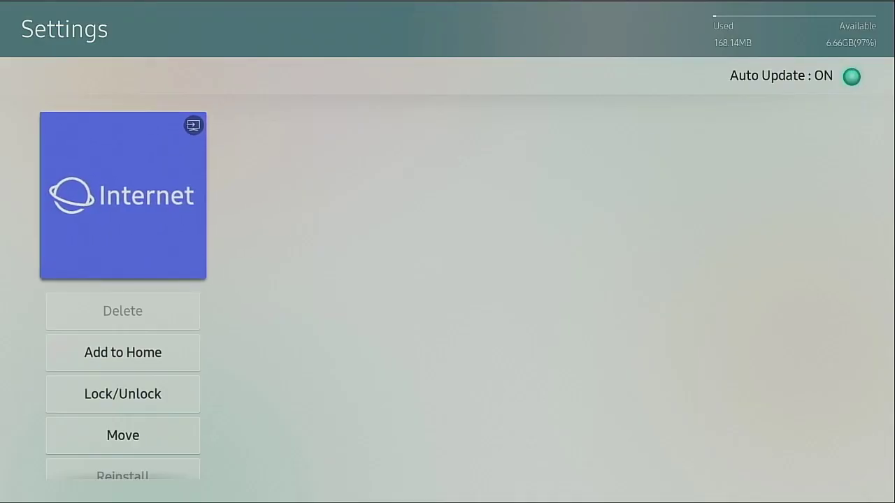
pyautogui.press('Home')
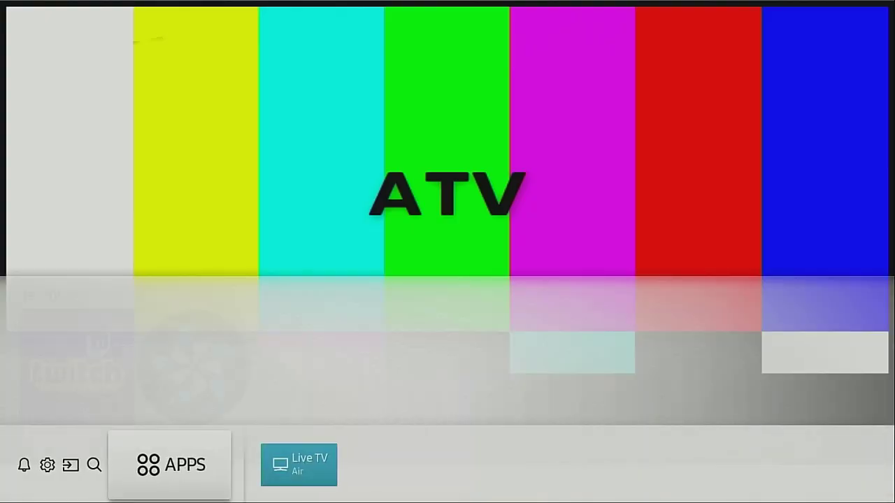
pyautogui.press('Escape')
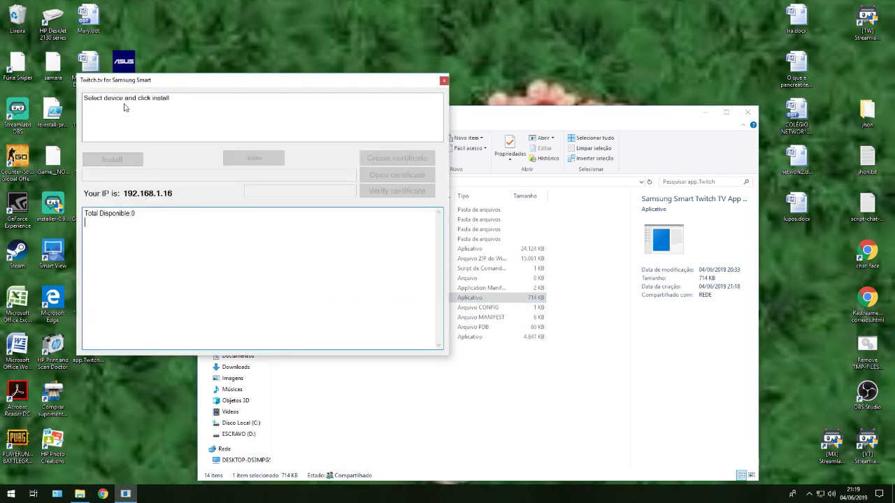
# Open Dispositivos e Impressoras from the Windows Painel de Controle and start adding a device
pyautogui.click(130, 101)
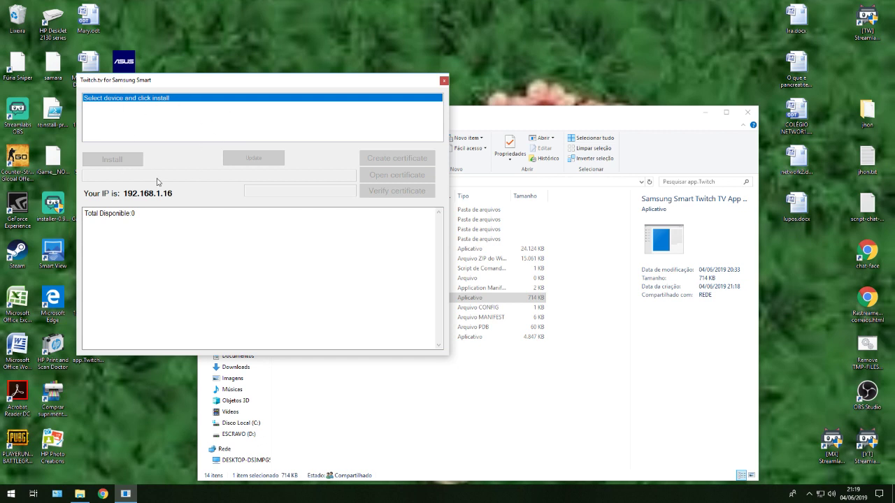
pyautogui.click(10, 497)
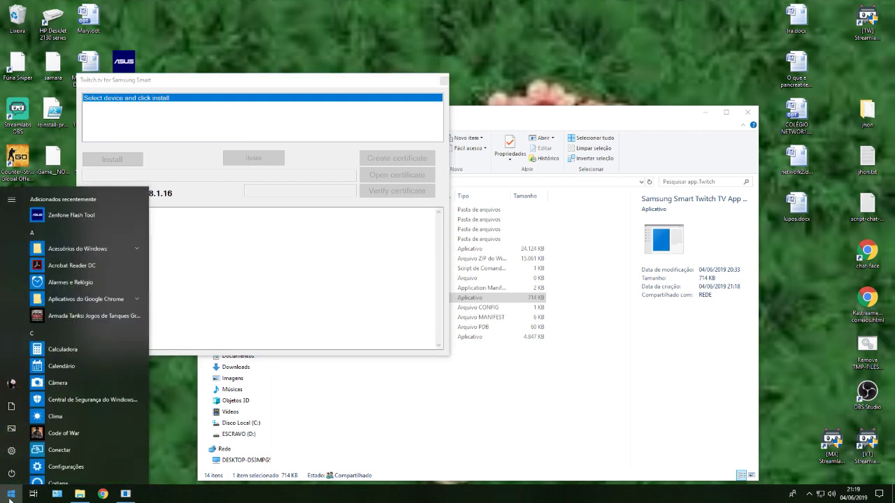
pyautogui.write('pain')
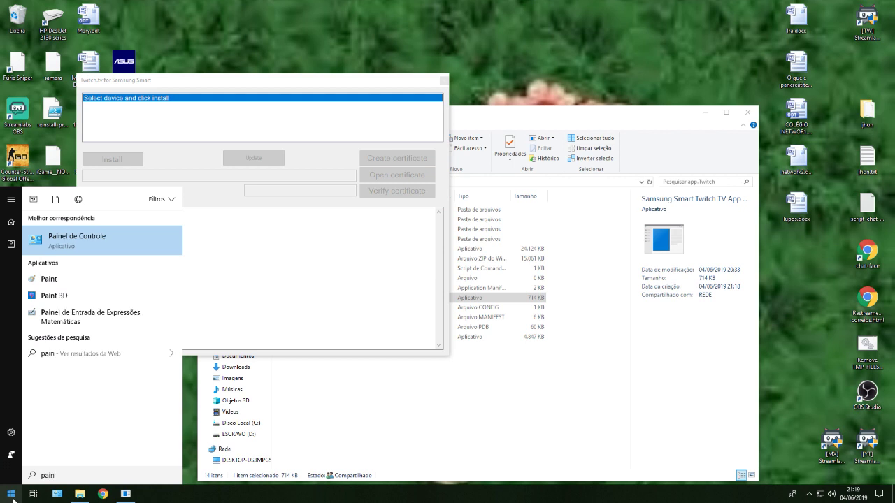
pyautogui.click(87, 244)
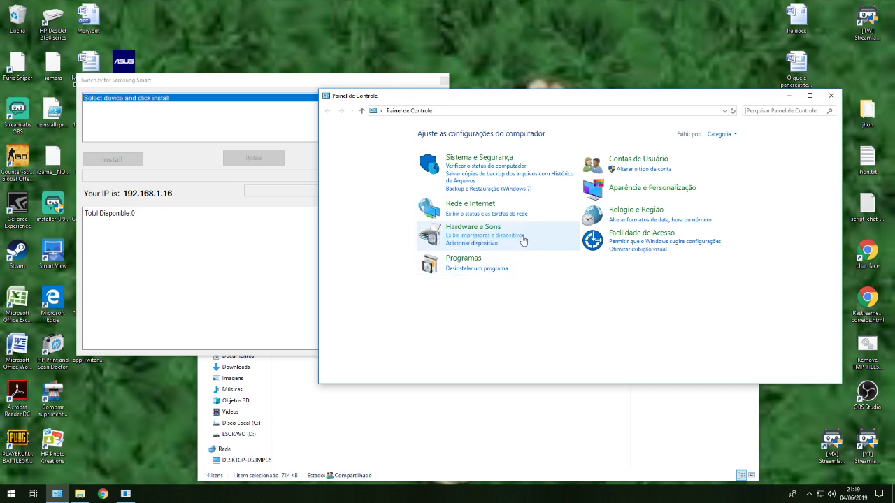
pyautogui.click(519, 242)
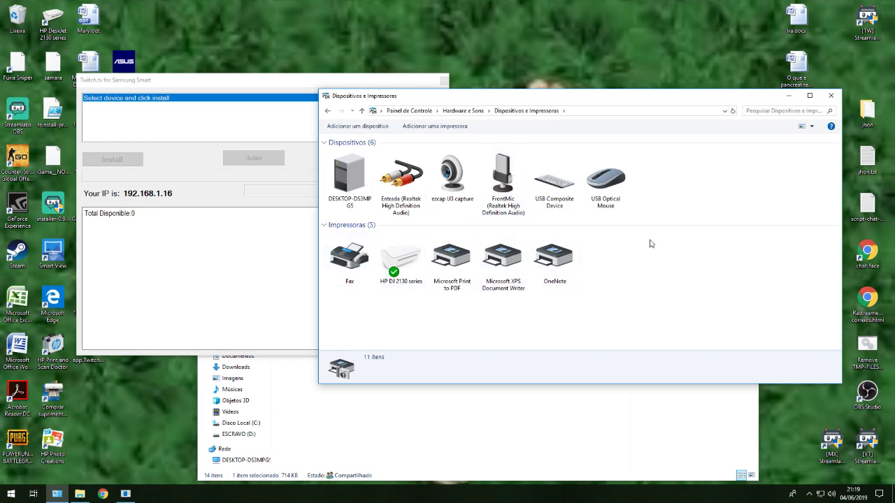
pyautogui.click(354, 127)
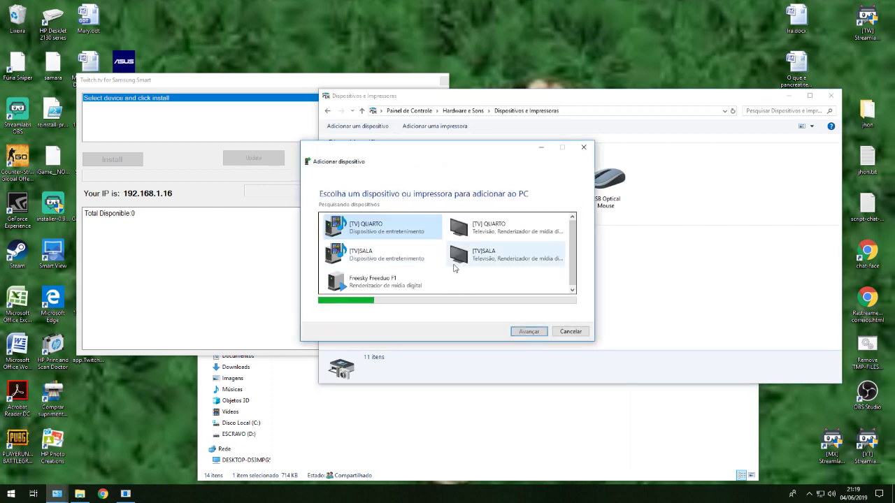
# Add the television entry [TV]SALA to the PC as a multimedia device
pyautogui.click(499, 258)
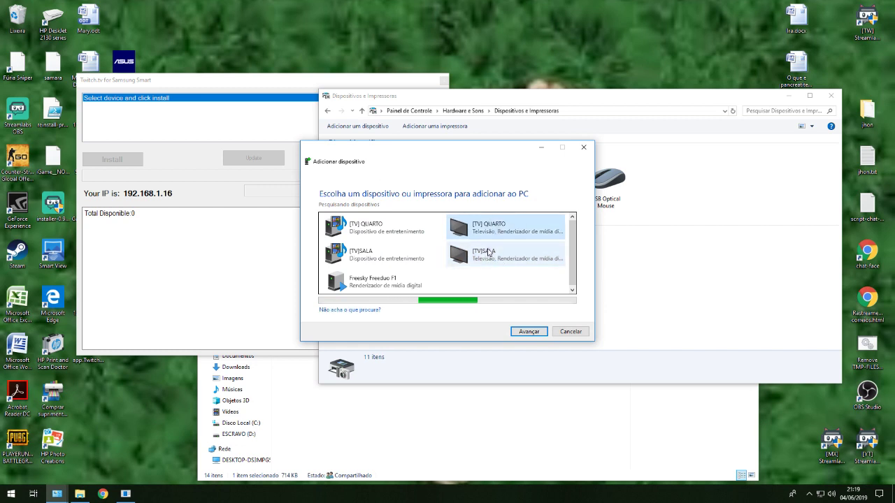
pyautogui.click(510, 230)
pyautogui.click(361, 252)
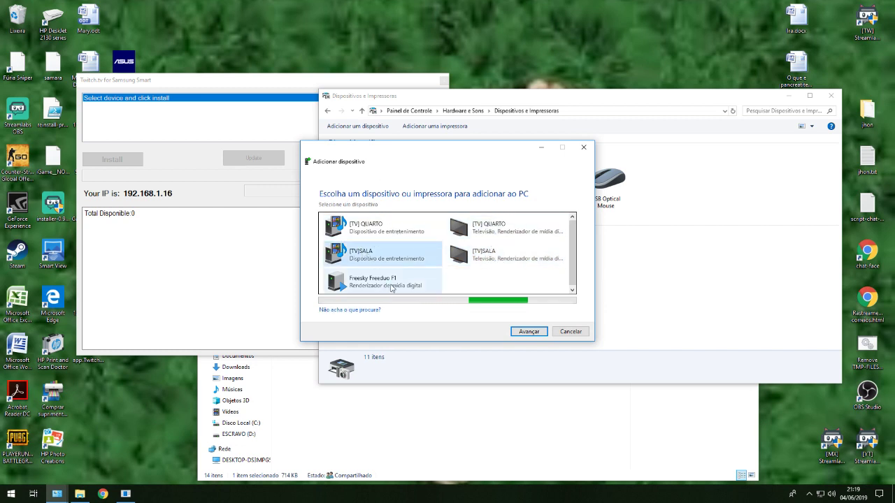
pyautogui.click(488, 229)
pyautogui.click(492, 250)
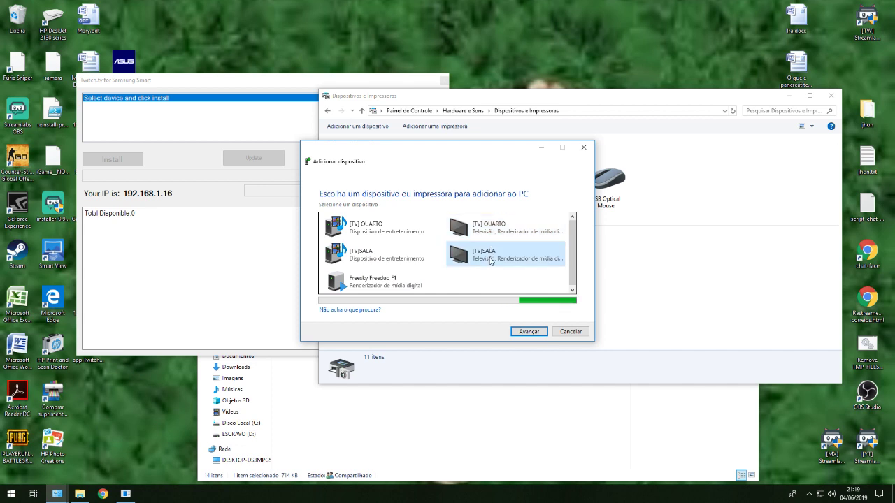
pyautogui.click(528, 332)
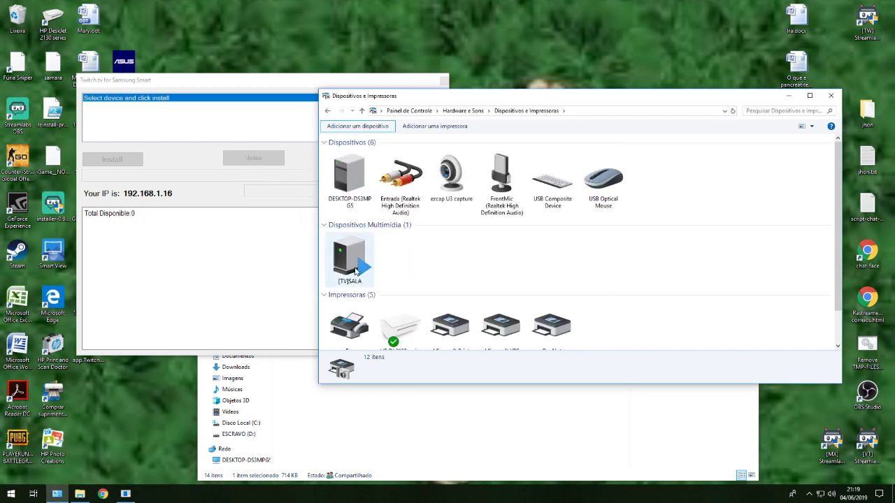
pyautogui.click(357, 272)
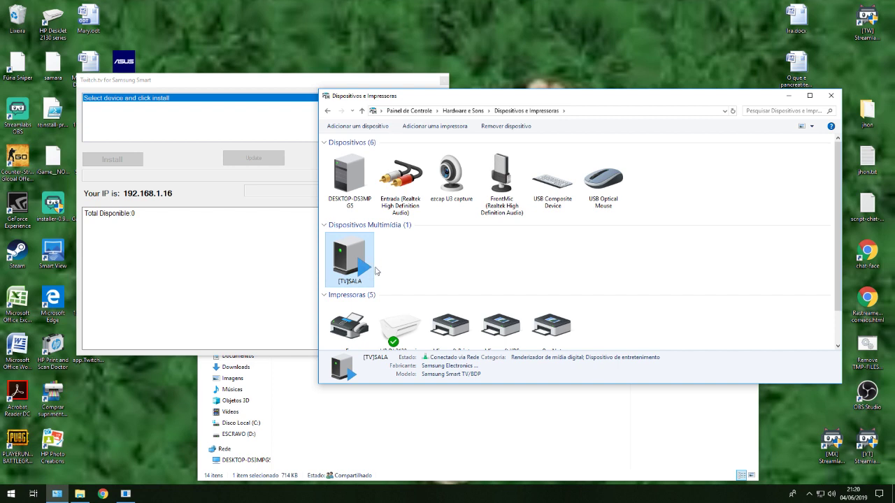
pyautogui.click(429, 268)
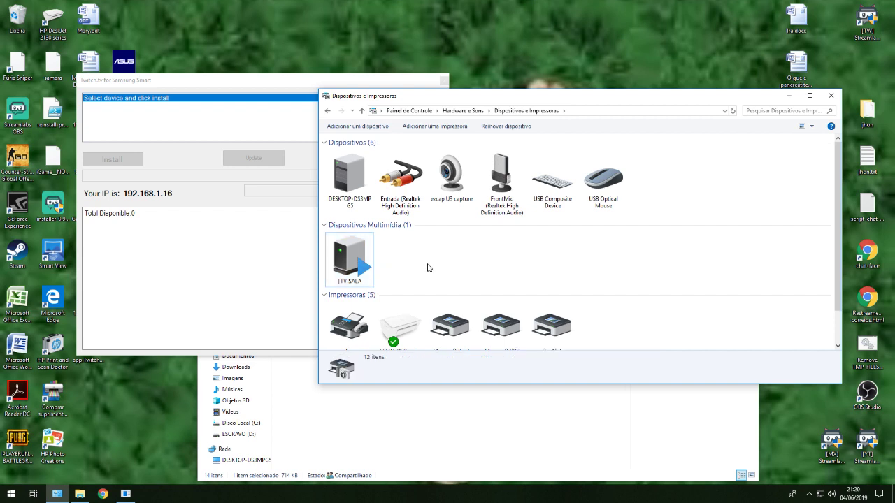
# Close the Dispositivos e Impressoras window and the Twitch.tv for Samsung Smart installer
pyautogui.click(830, 95)
pyautogui.click(114, 235)
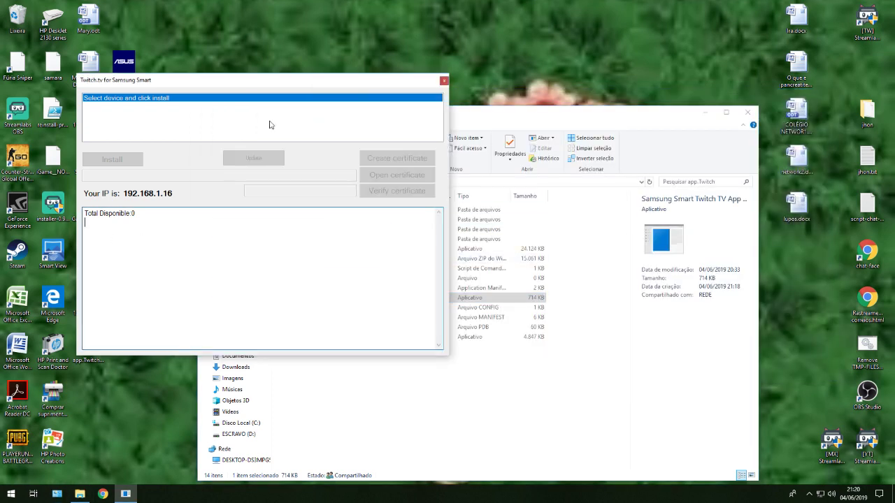
pyautogui.click(443, 80)
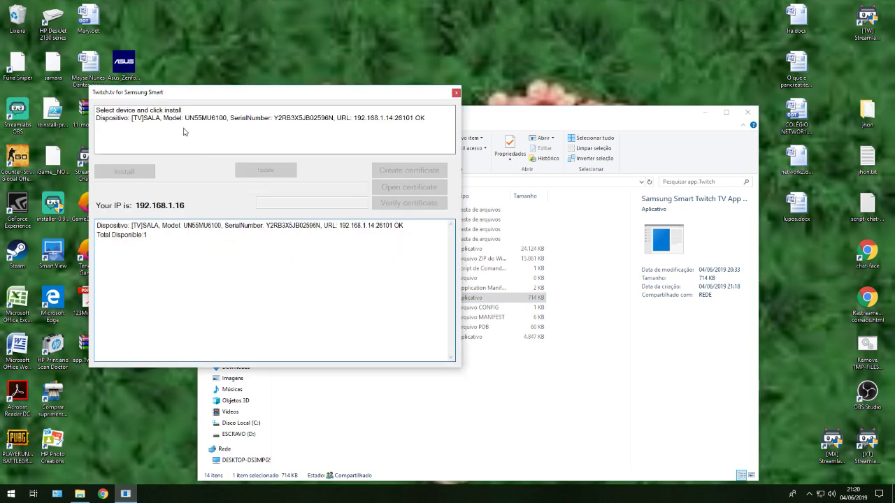
# Select the [TV]SALA device, model UN55MU6100, in the Twitch.tv for Samsung Smart installer and install the app on it
pyautogui.moveTo(205, 225); pyautogui.dragTo(297, 228)
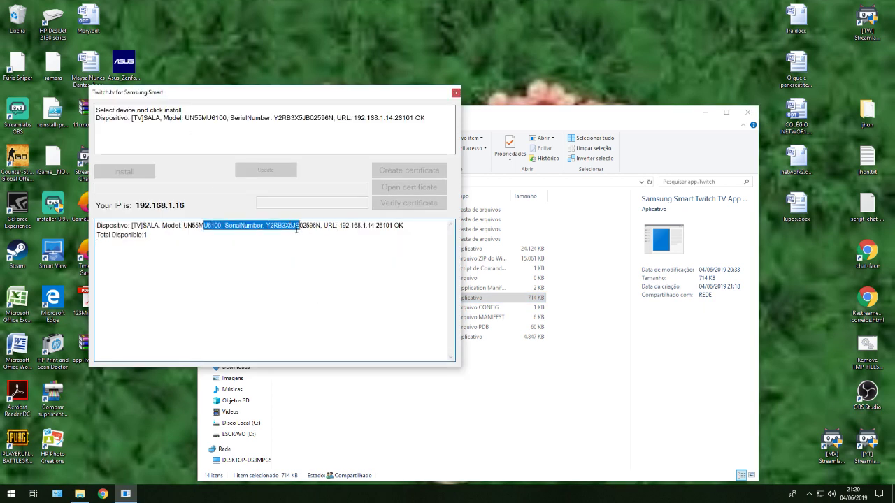
pyautogui.click(170, 111)
pyautogui.click(165, 117)
pyautogui.click(158, 118)
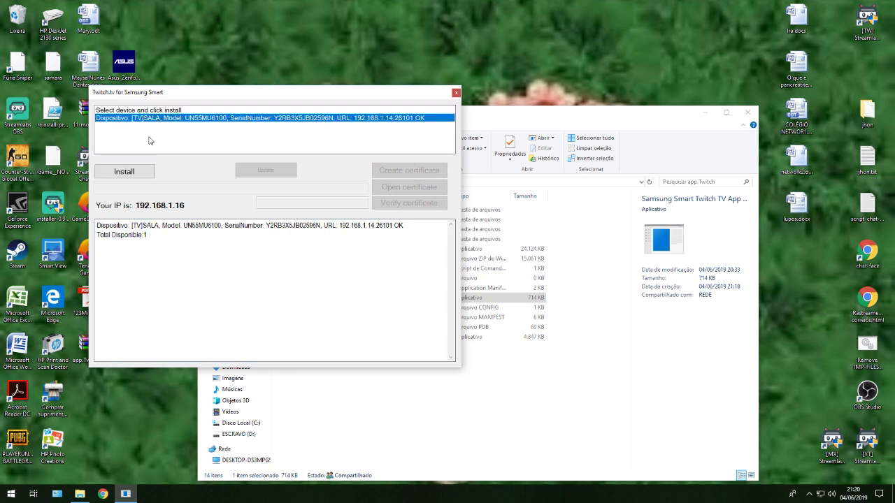
pyautogui.click(125, 172)
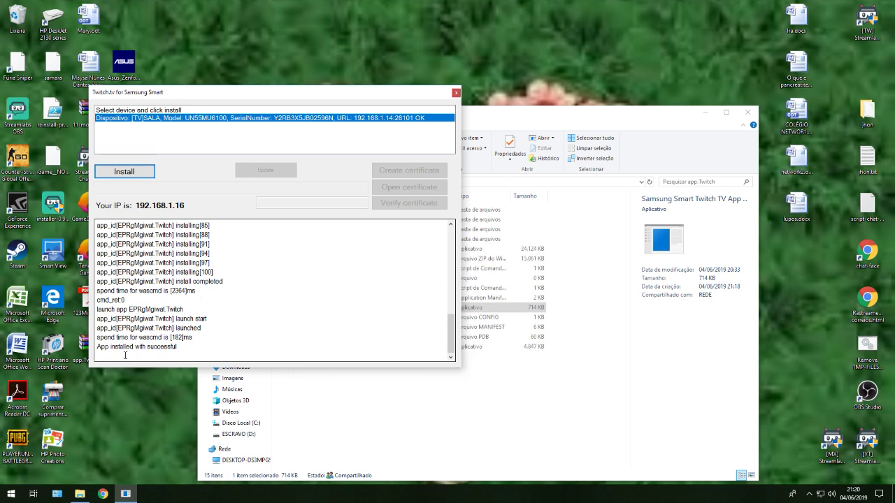
pyautogui.moveTo(98, 347); pyautogui.dragTo(209, 347)
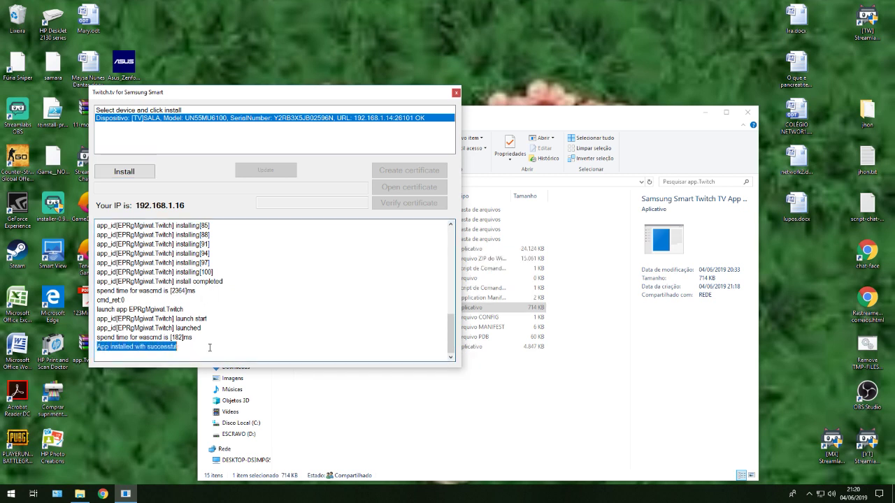